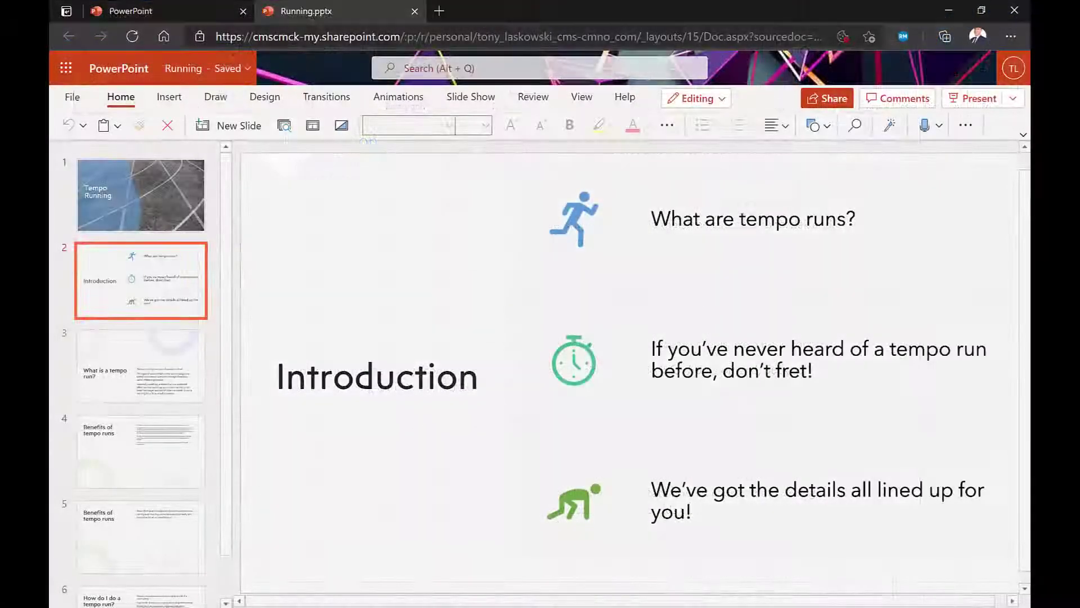
Preview the 'What is a tempo run?' slide in the finished Running deck.
{"action": "left_click", "coordinate": [135, 384]}
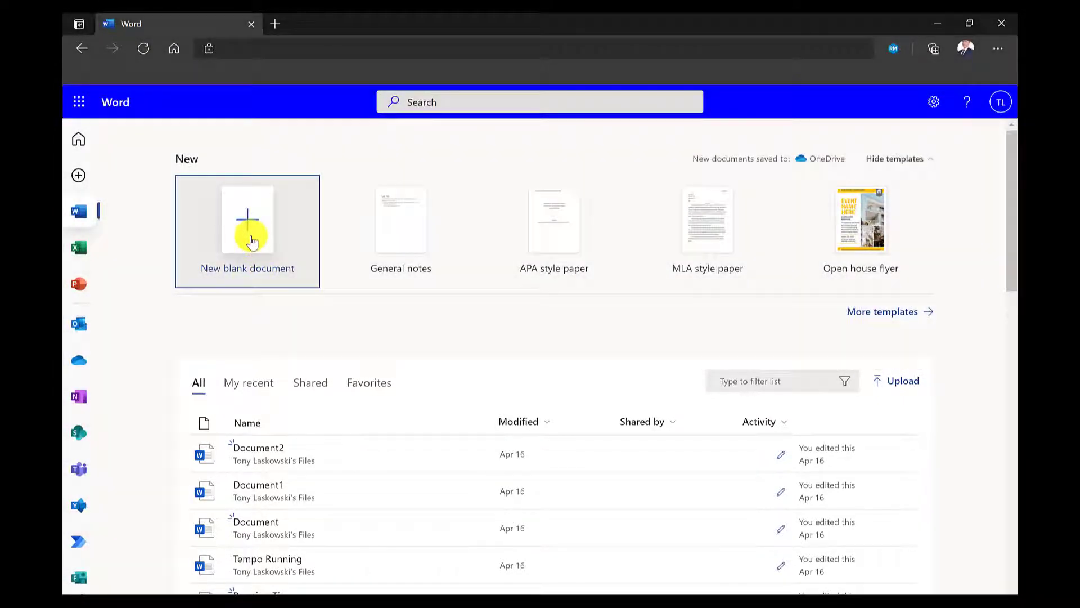
Create a blank document and paste the tempo run article into it.
{"action": "left_click", "coordinate": [251, 241]}
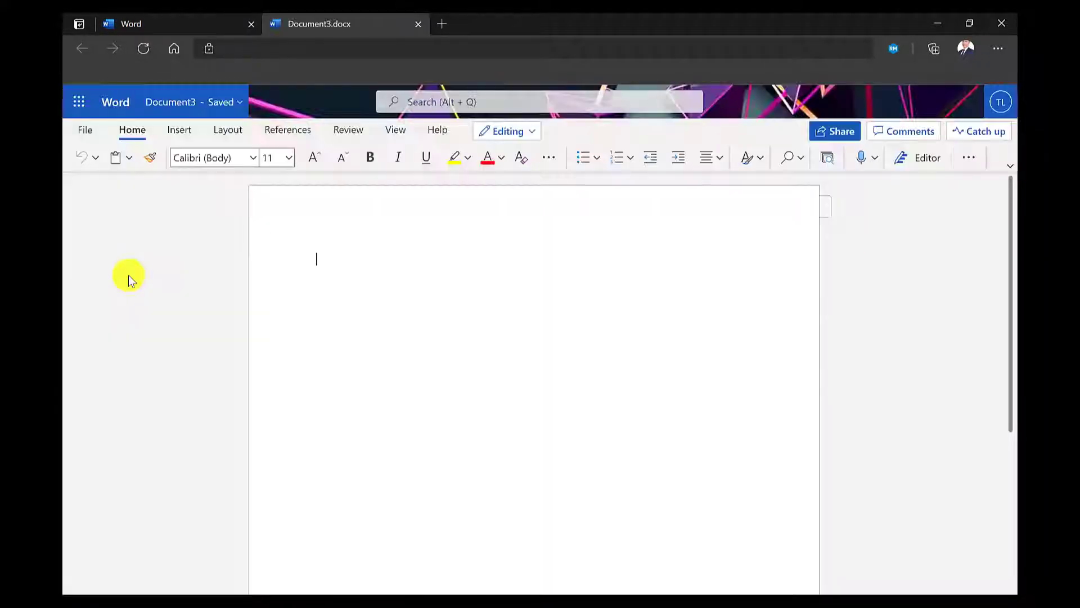
{"action": "key", "text": "ctrl+v"}
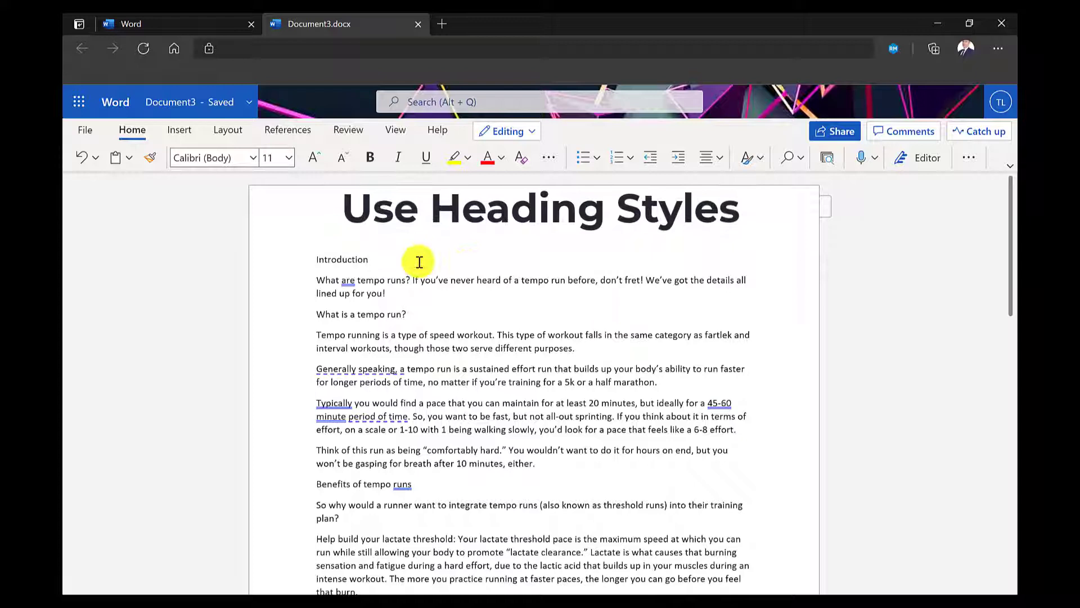
Apply the Heading 1 style to the Introduction title from the classic ribbon's Styles gallery.
{"action": "left_click", "coordinate": [371, 259]}
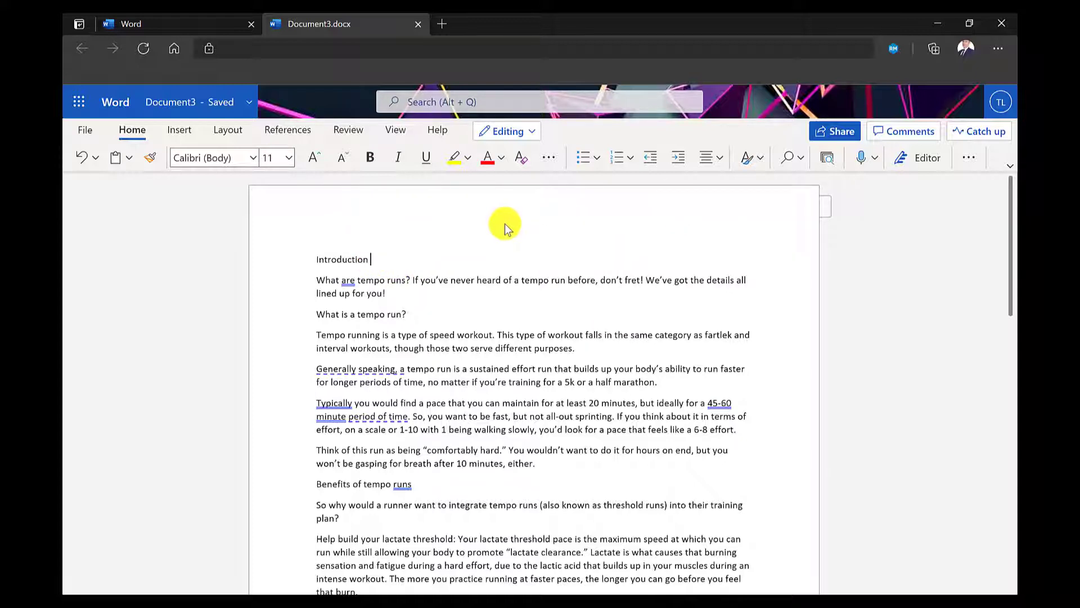
{"action": "left_click", "coordinate": [1010, 165]}
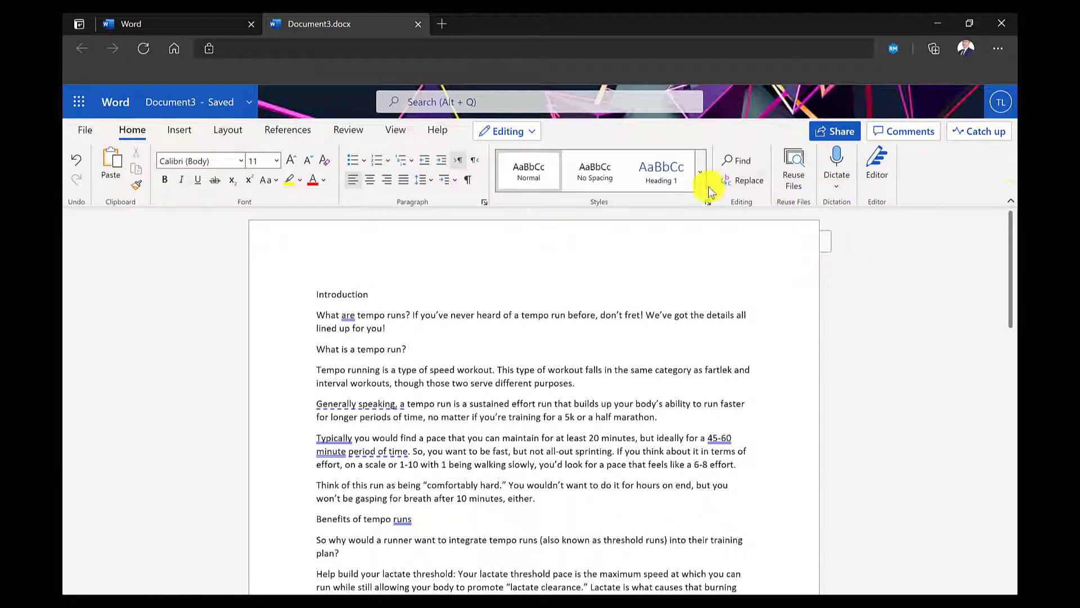
{"action": "left_click", "coordinate": [704, 186]}
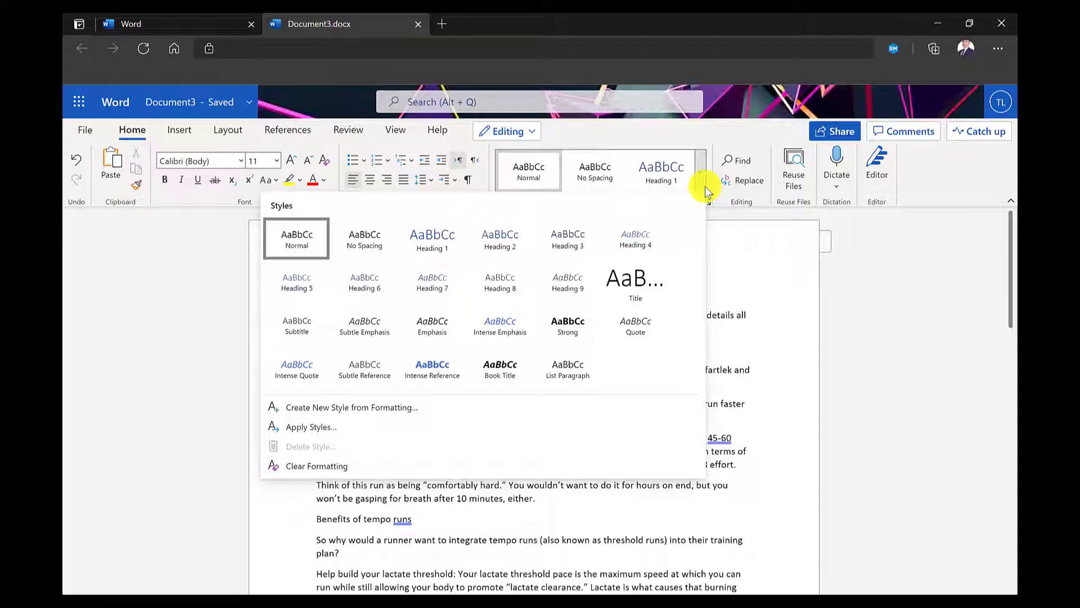
{"action": "left_click", "coordinate": [436, 246]}
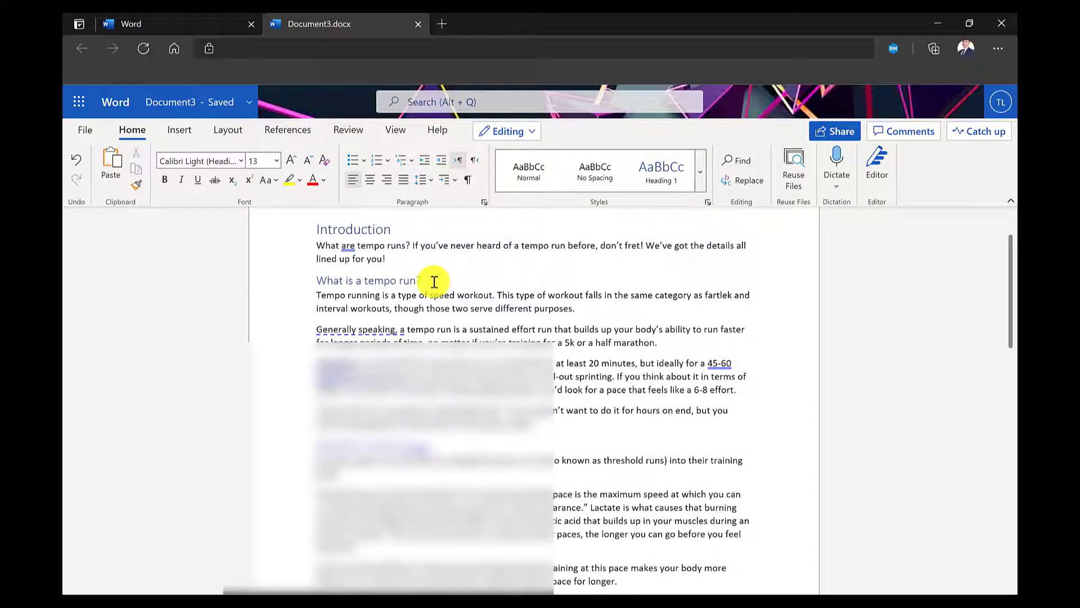
Save an online copy of the document named 'Running'.
{"action": "left_click", "coordinate": [85, 129]}
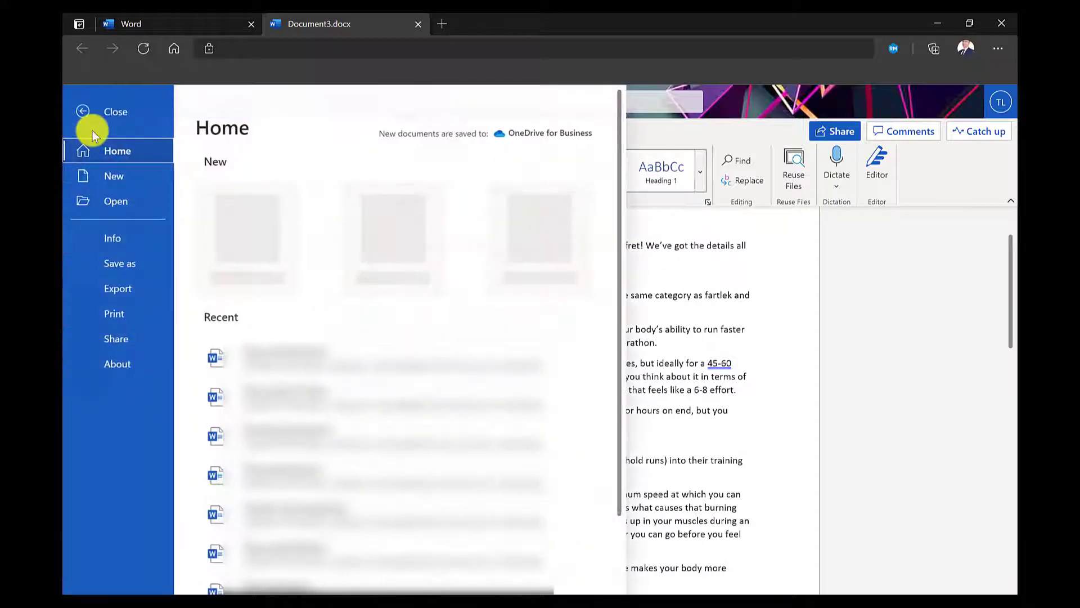
{"action": "left_click", "coordinate": [133, 268]}
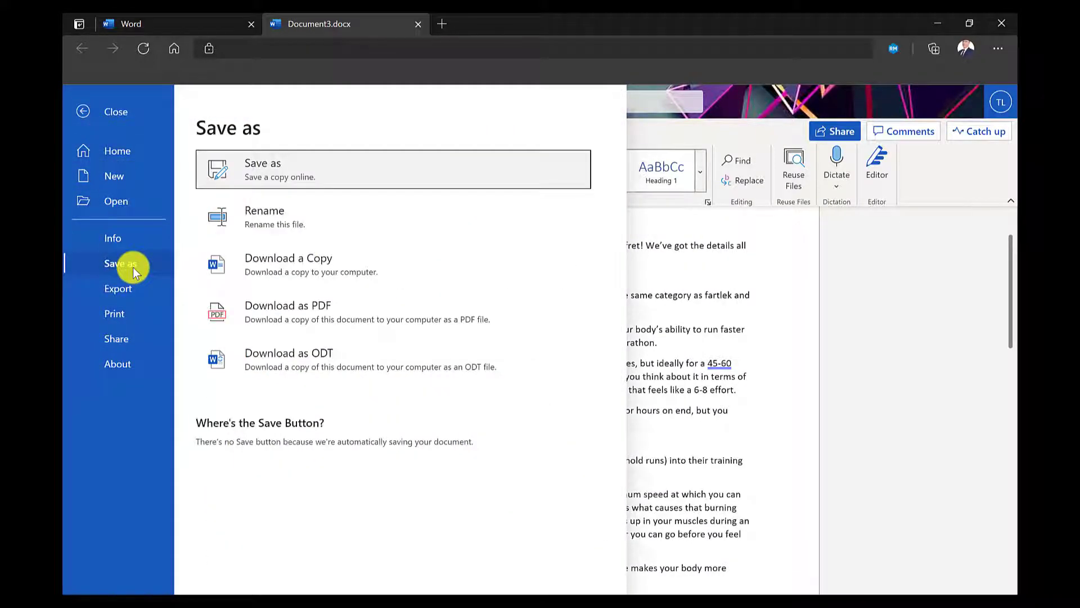
{"action": "left_click", "coordinate": [264, 174]}
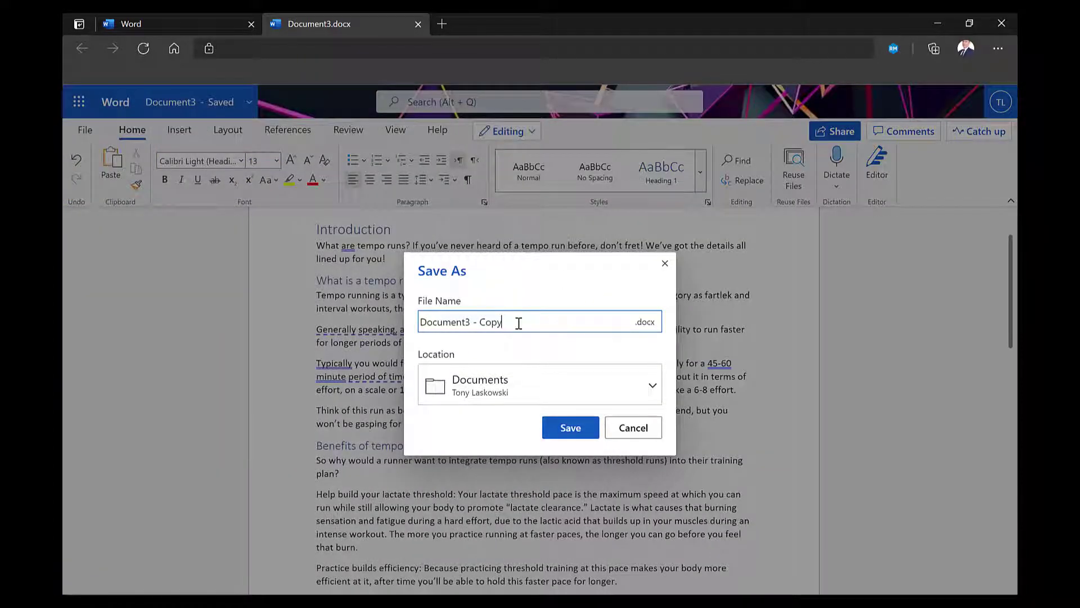
{"action": "left_click_drag", "start_coordinate": [504, 322], "coordinate": [428, 322]}
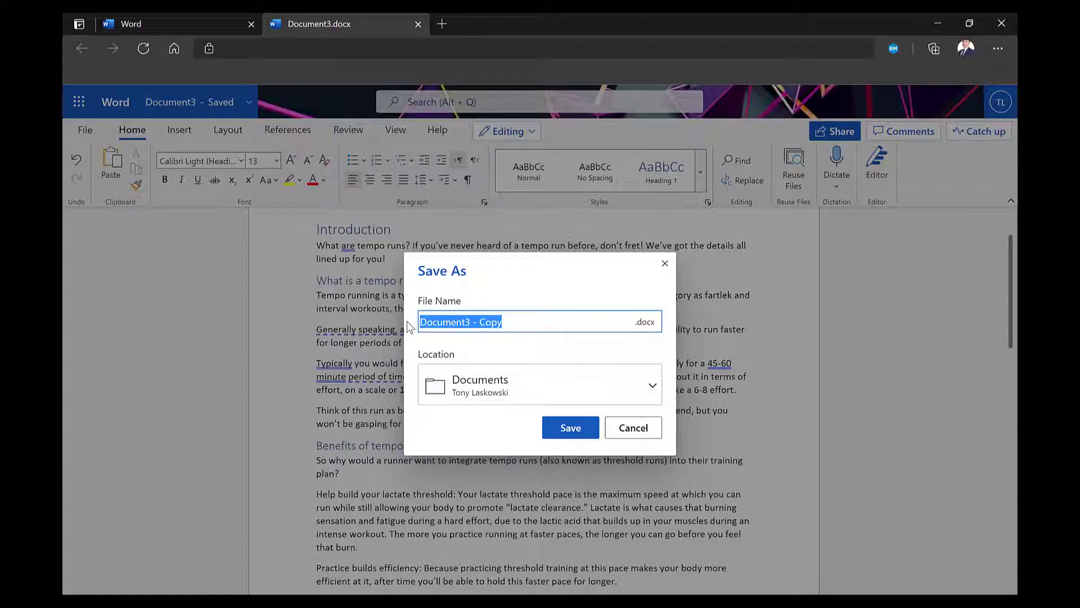
{"action": "type", "text": "Running"}
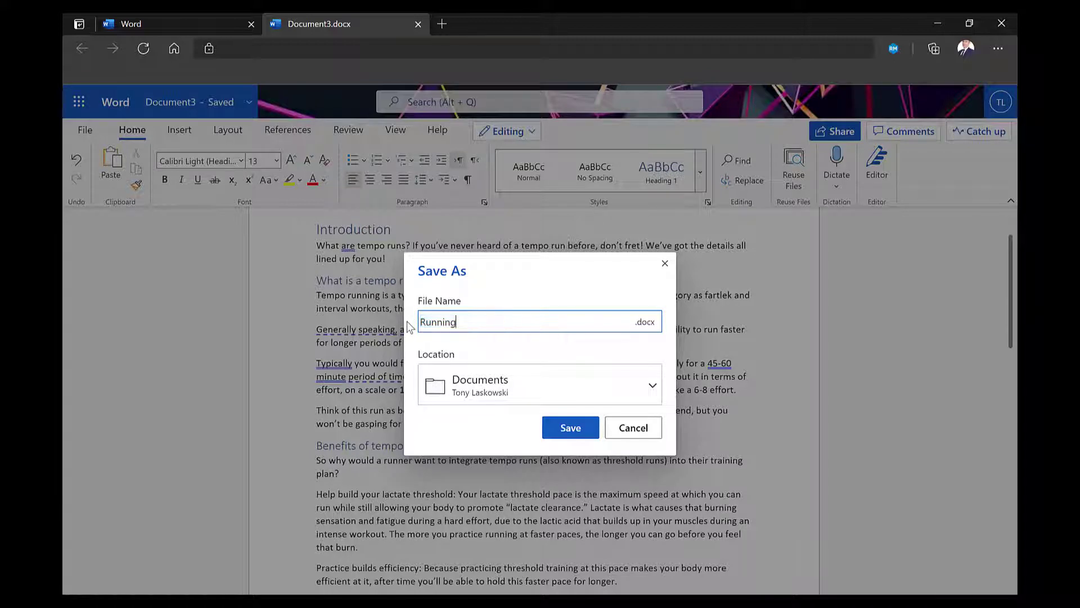
{"action": "left_click", "coordinate": [569, 432]}
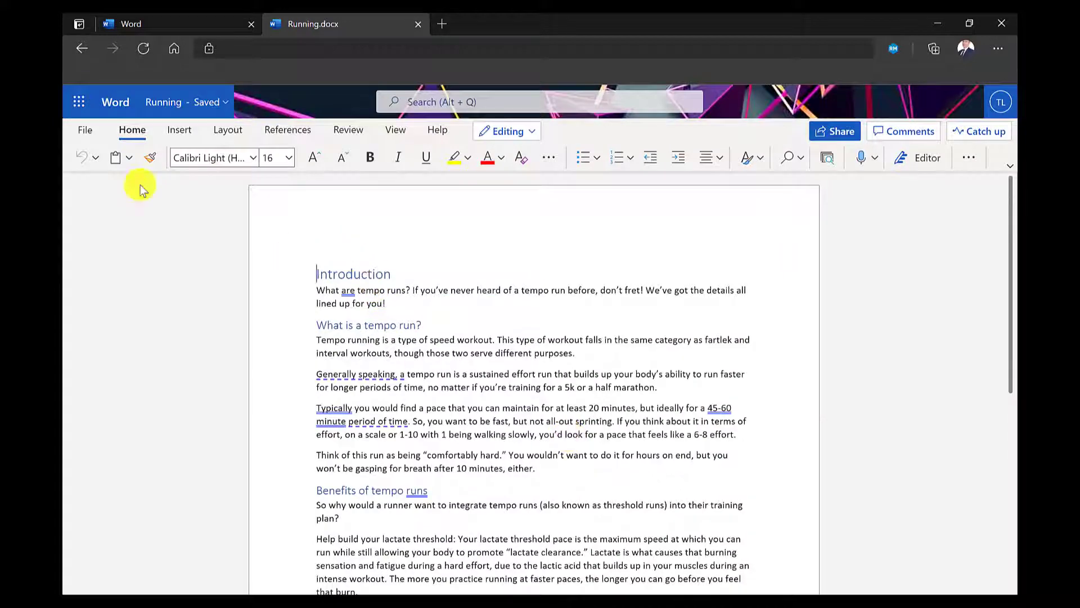
Export the document to a PowerPoint presentation with the grey running-track design theme.
{"action": "left_click", "coordinate": [93, 134]}
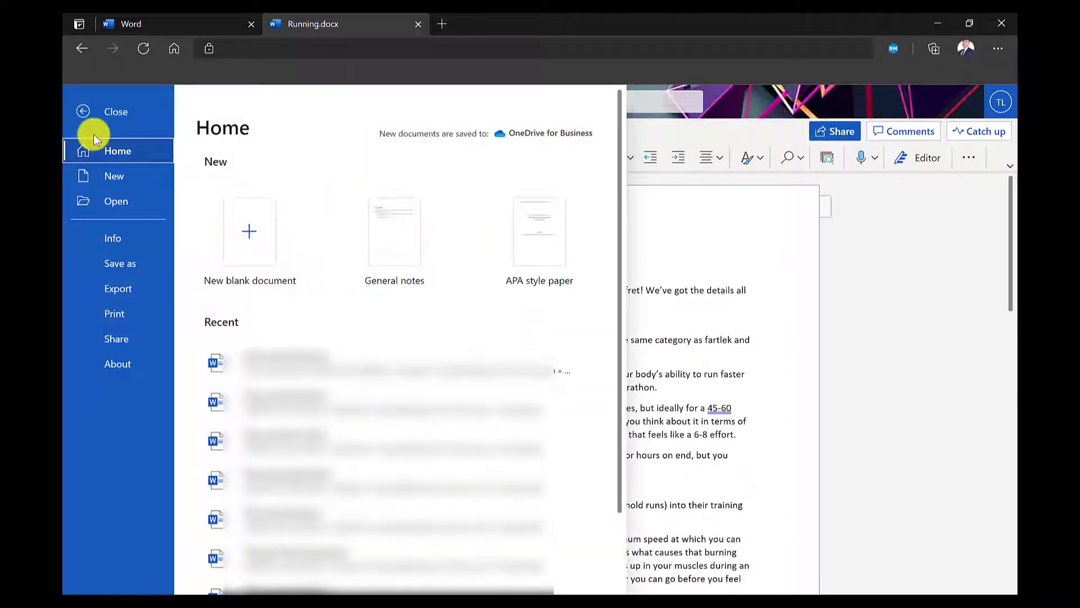
{"action": "left_click", "coordinate": [129, 288]}
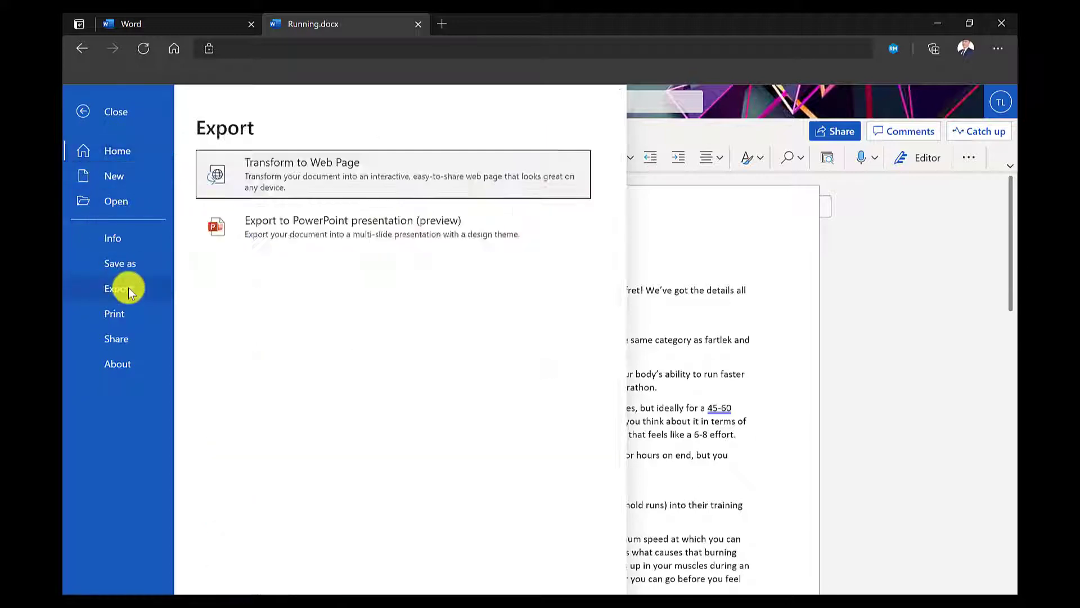
{"action": "left_click", "coordinate": [328, 232]}
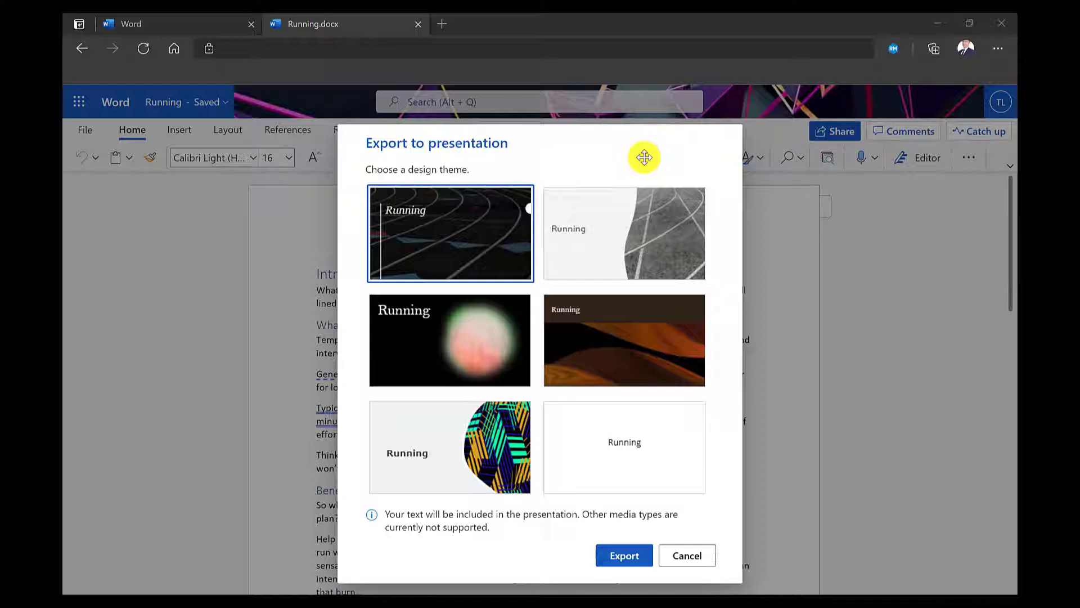
{"action": "left_click", "coordinate": [635, 244]}
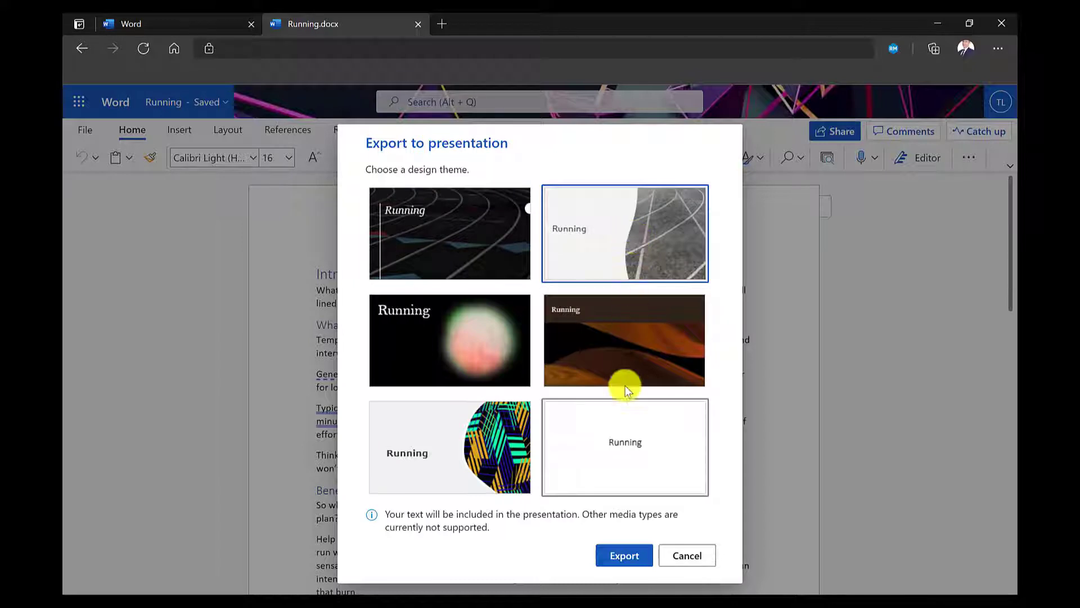
{"action": "left_click", "coordinate": [615, 557]}
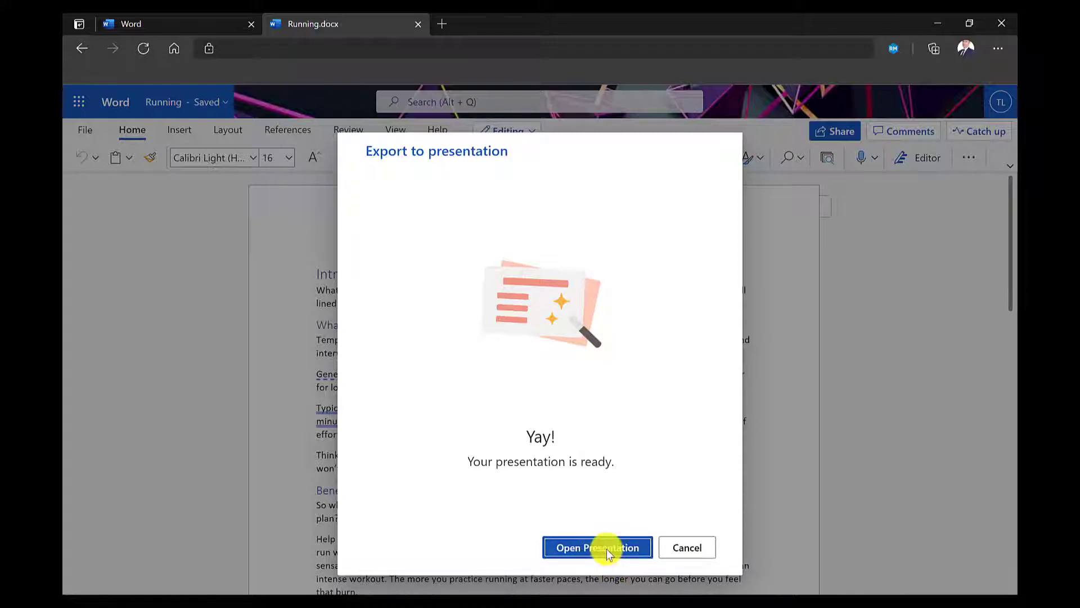
Open the exported Running presentation and select its Introduction slide.
{"action": "left_click", "coordinate": [607, 548]}
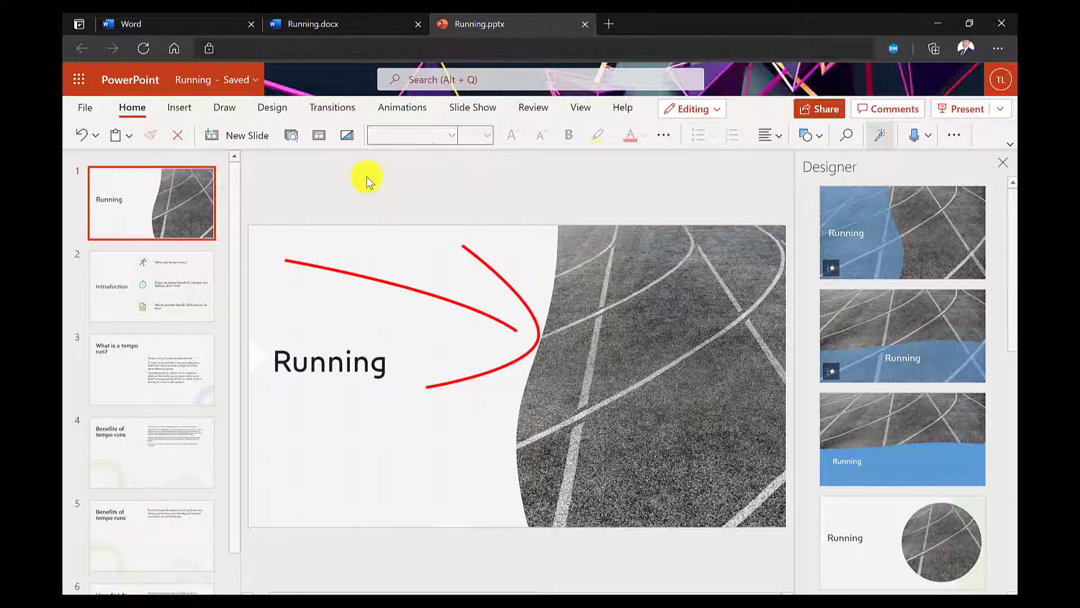
{"action": "left_click", "coordinate": [184, 281]}
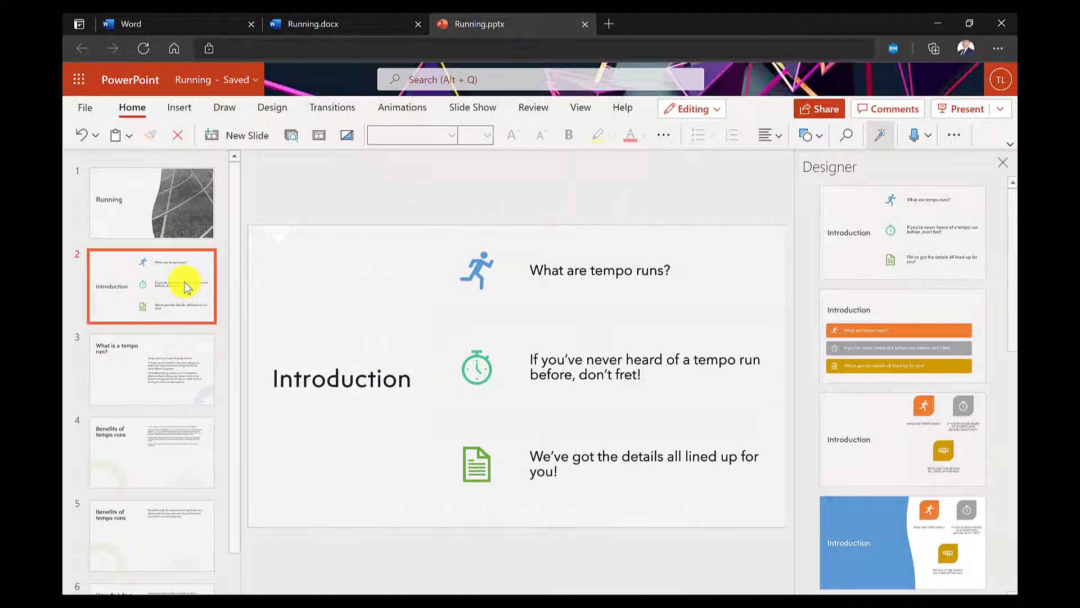
Swap the third point's document icon for the crouching runner from the icon library (search 'run').
{"action": "left_click", "coordinate": [473, 463]}
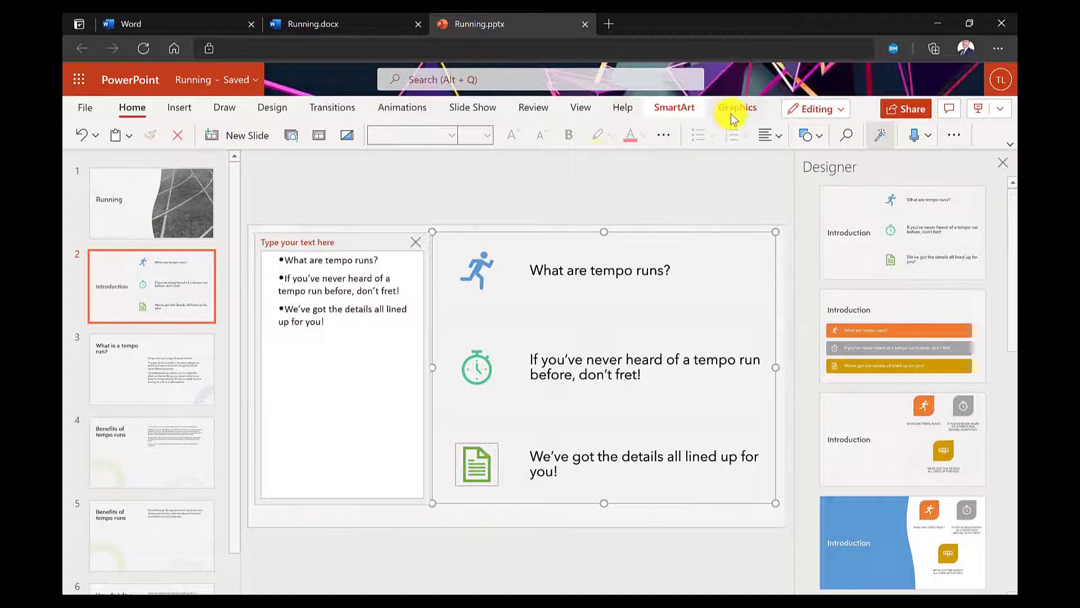
{"action": "left_click", "coordinate": [733, 110]}
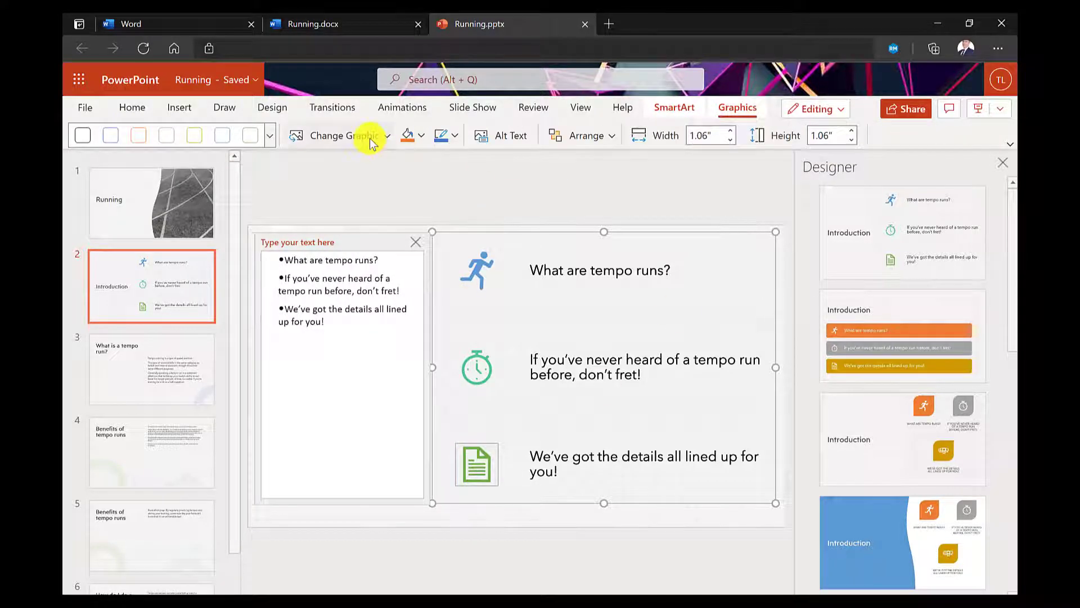
{"action": "left_click", "coordinate": [372, 139]}
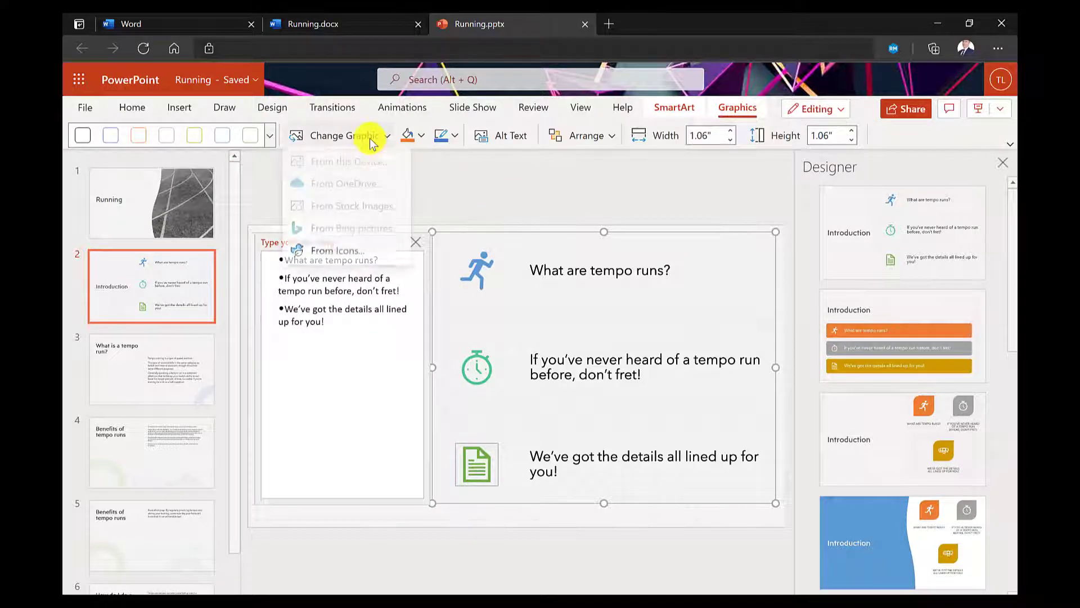
{"action": "left_click", "coordinate": [380, 260]}
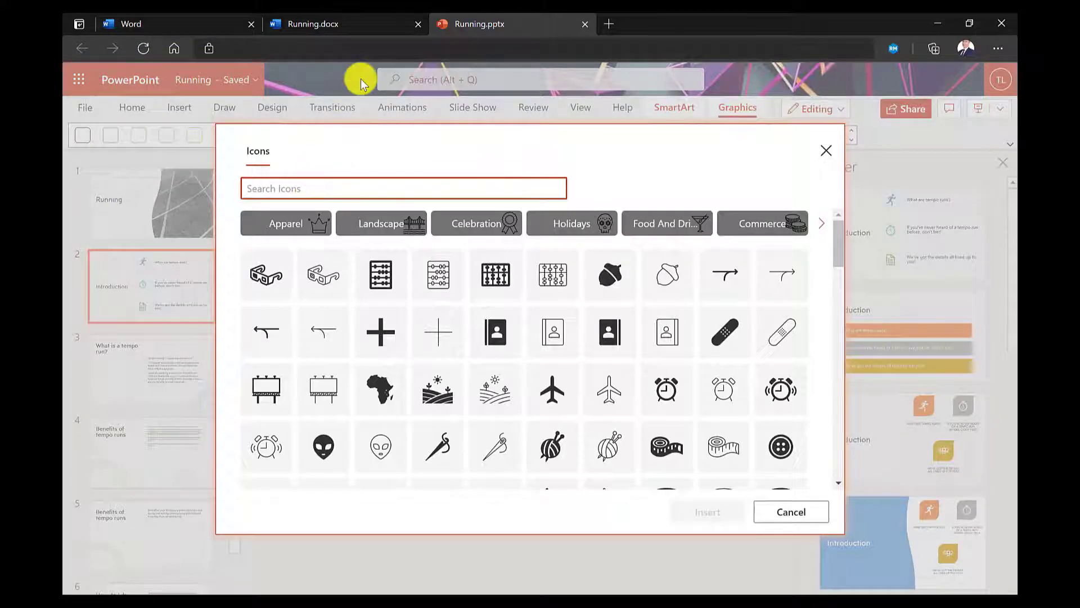
{"action": "type", "text": "run"}
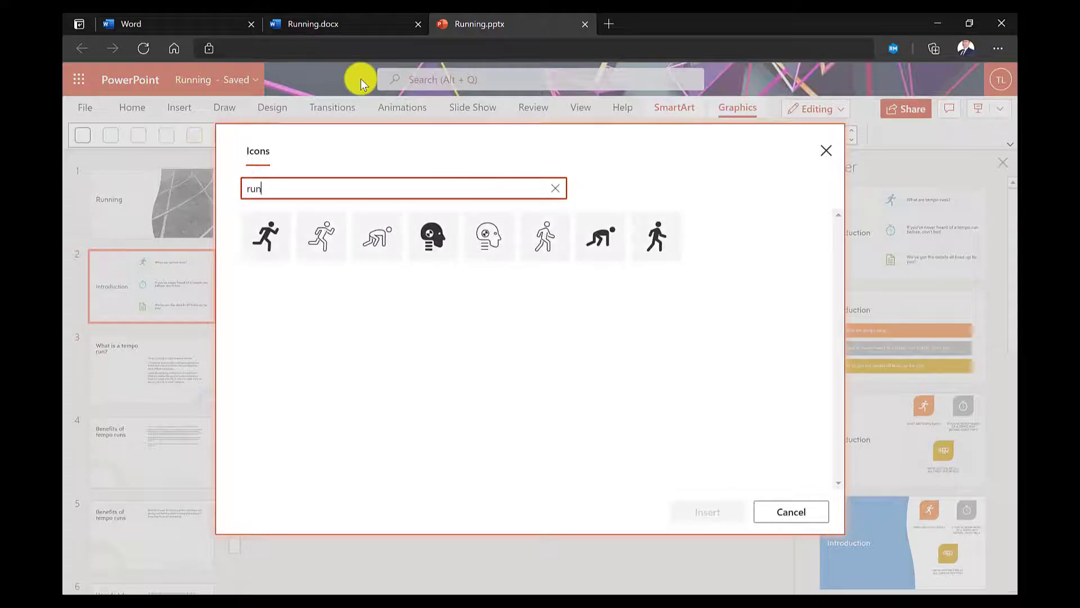
{"action": "left_click", "coordinate": [603, 245]}
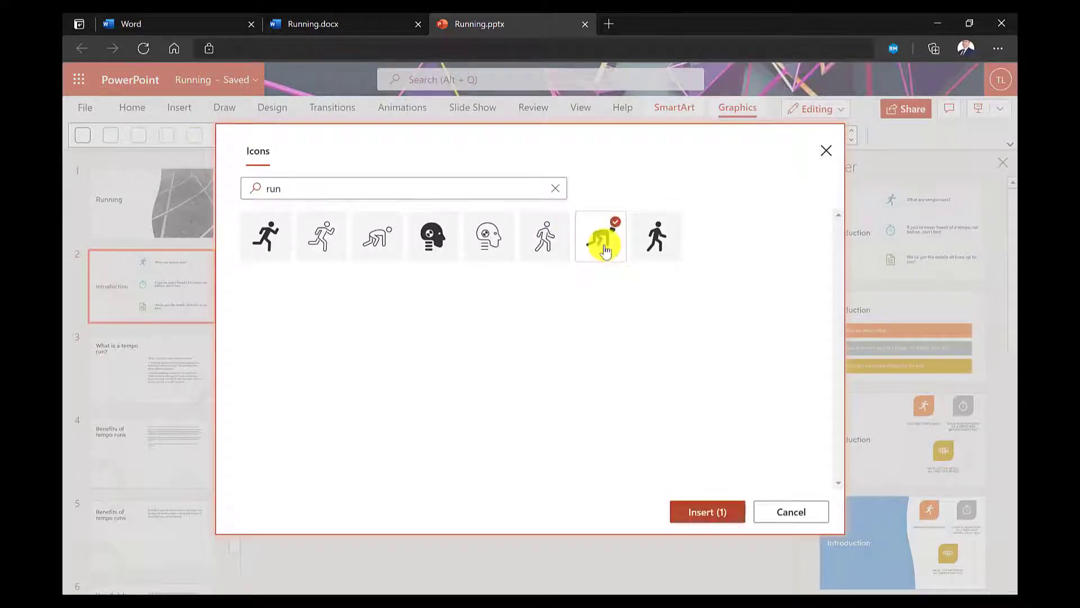
{"action": "left_click", "coordinate": [707, 512]}
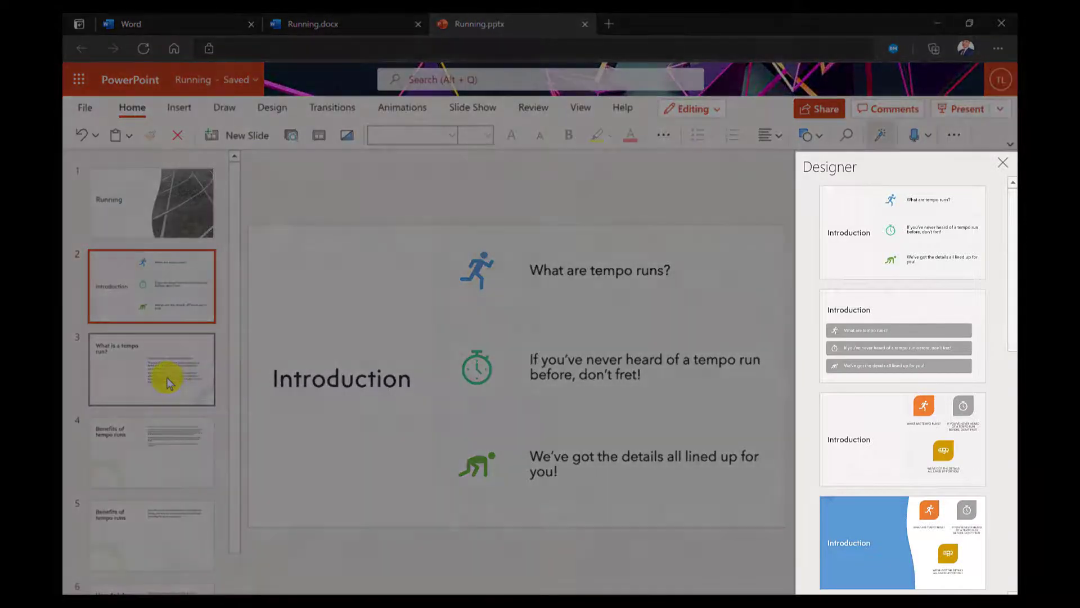
Select the 'What is a tempo run?' slide to view its Designer layout ideas.
{"action": "left_click", "coordinate": [166, 380]}
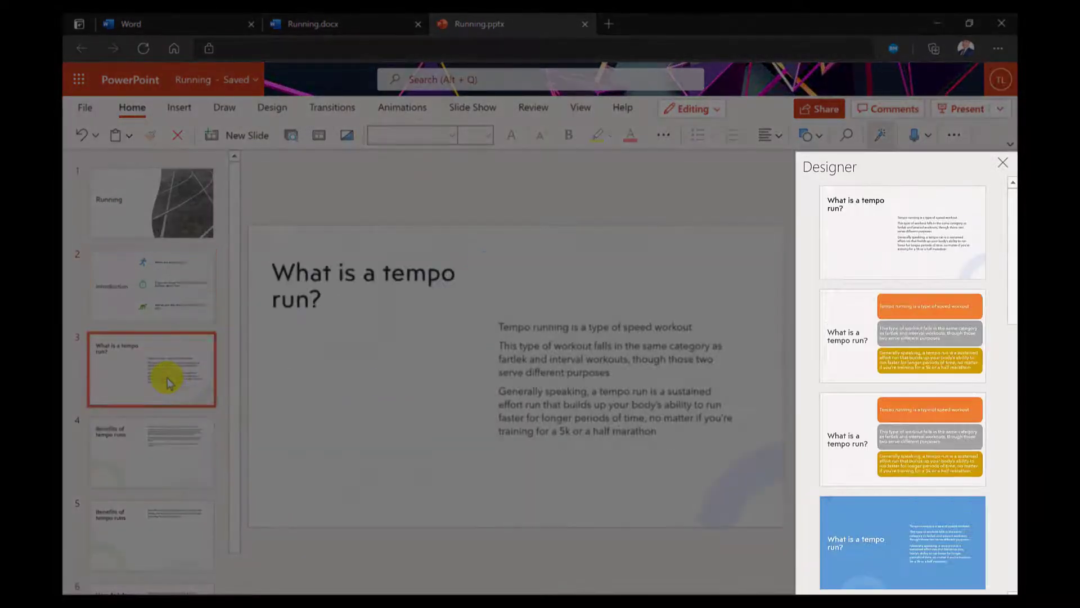